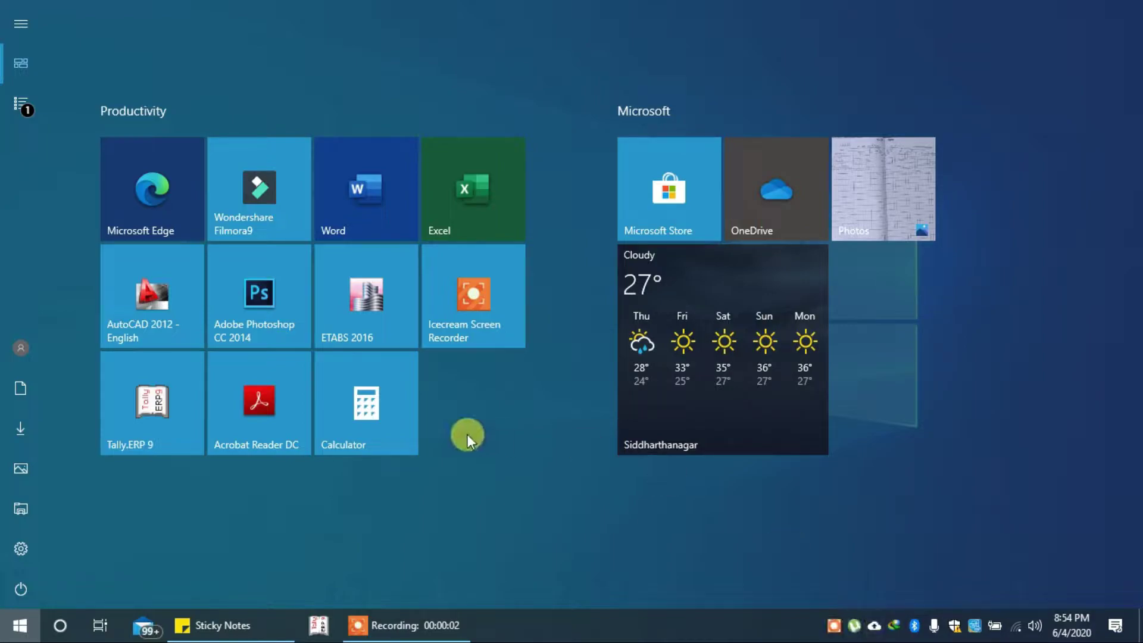
# Launch Tally.ERP 9 for ACCOUNTING CART and highlight Accounting Vouchers in Gateway of Tally
pyautogui.click(160, 406)
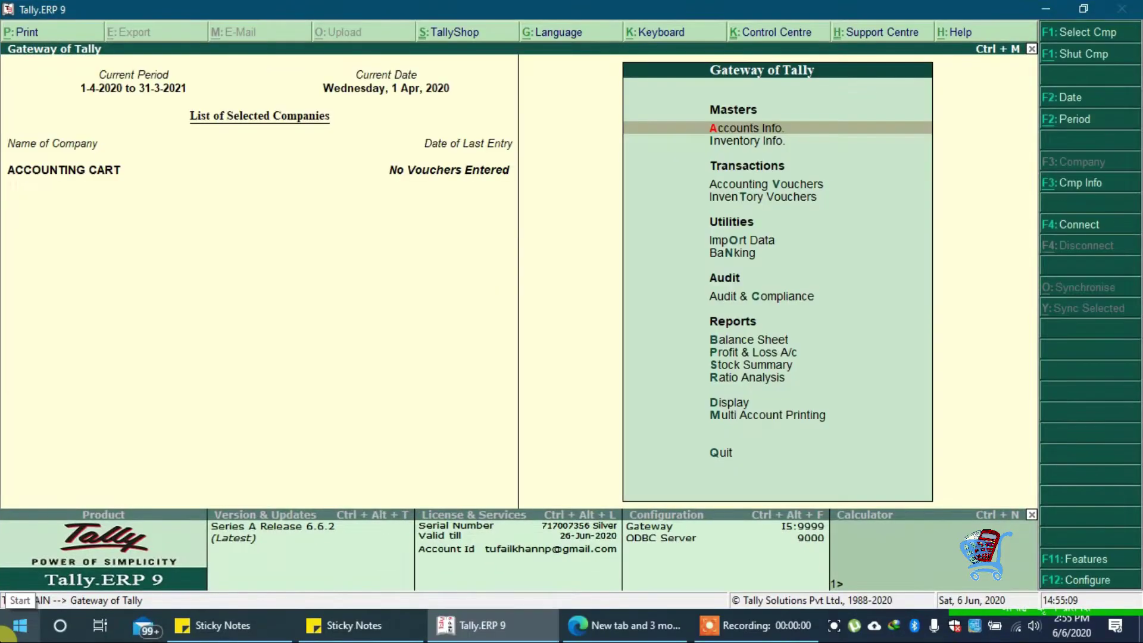
pyautogui.press('Down')
pyautogui.press('Down')
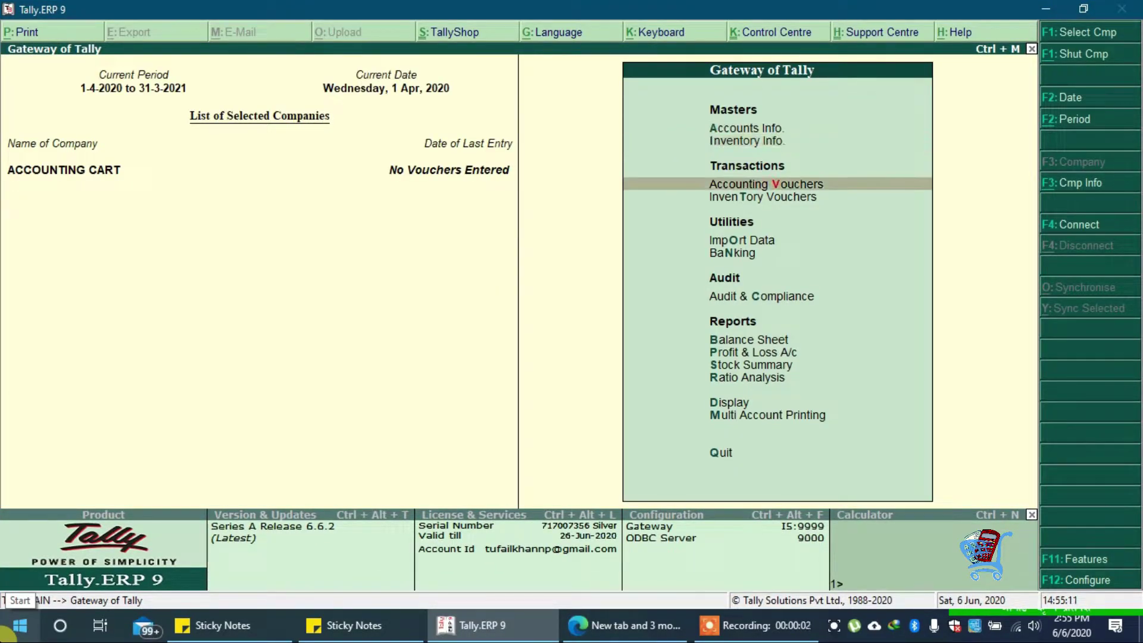
# Open voucher creation and switch the empty Payment voucher via Receipt to Contra voucher No. 1
pyautogui.press('Return')
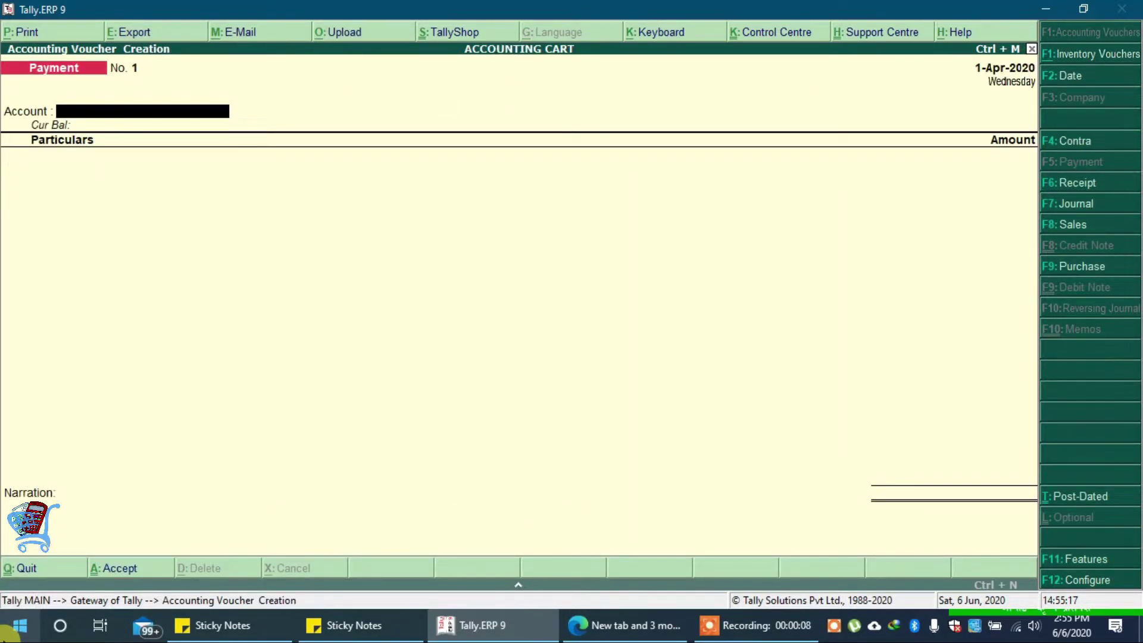
pyautogui.click(1074, 186)
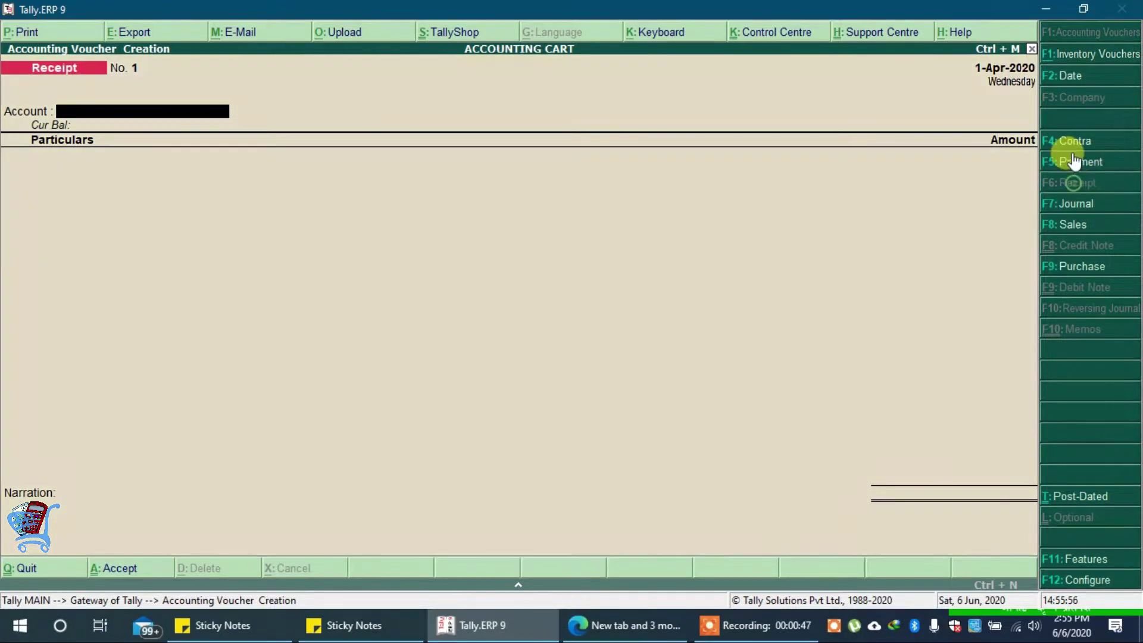
pyautogui.click(1074, 142)
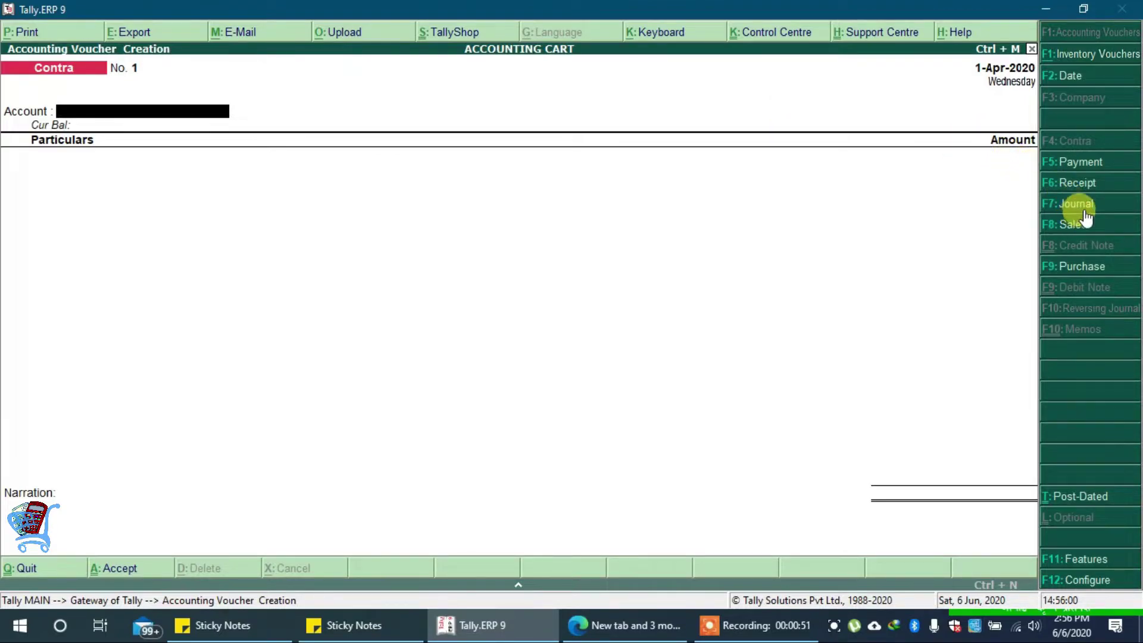
# Set 'Use single entry mode for payment/receipt/contra vouchers' to No and accept the configuration
pyautogui.click(1086, 582)
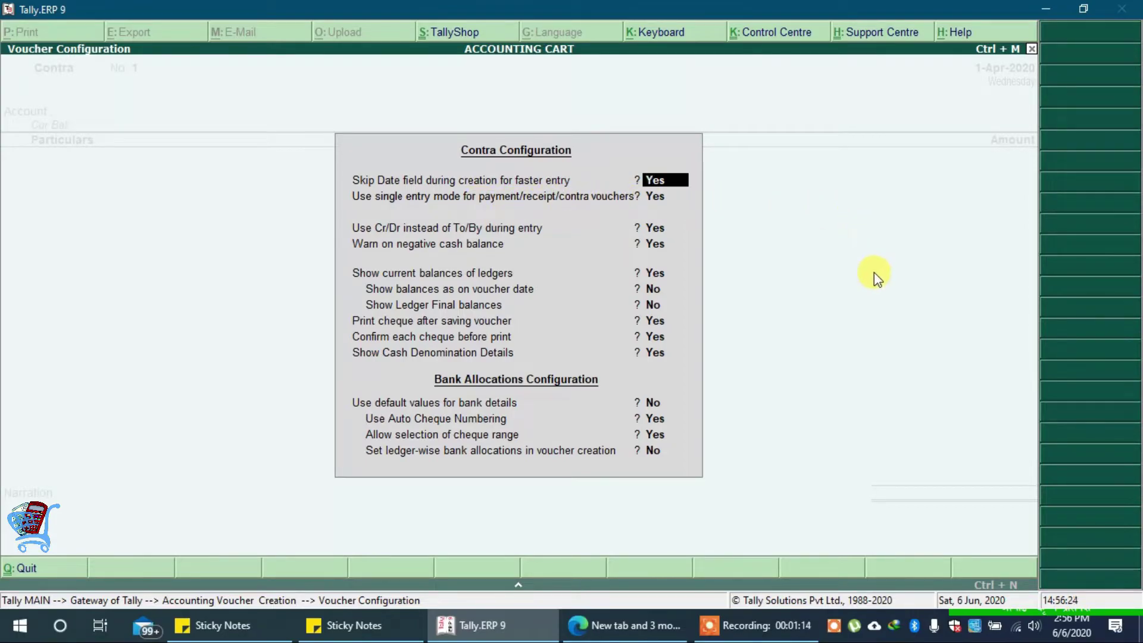
pyautogui.press('Return')
pyautogui.write('N')
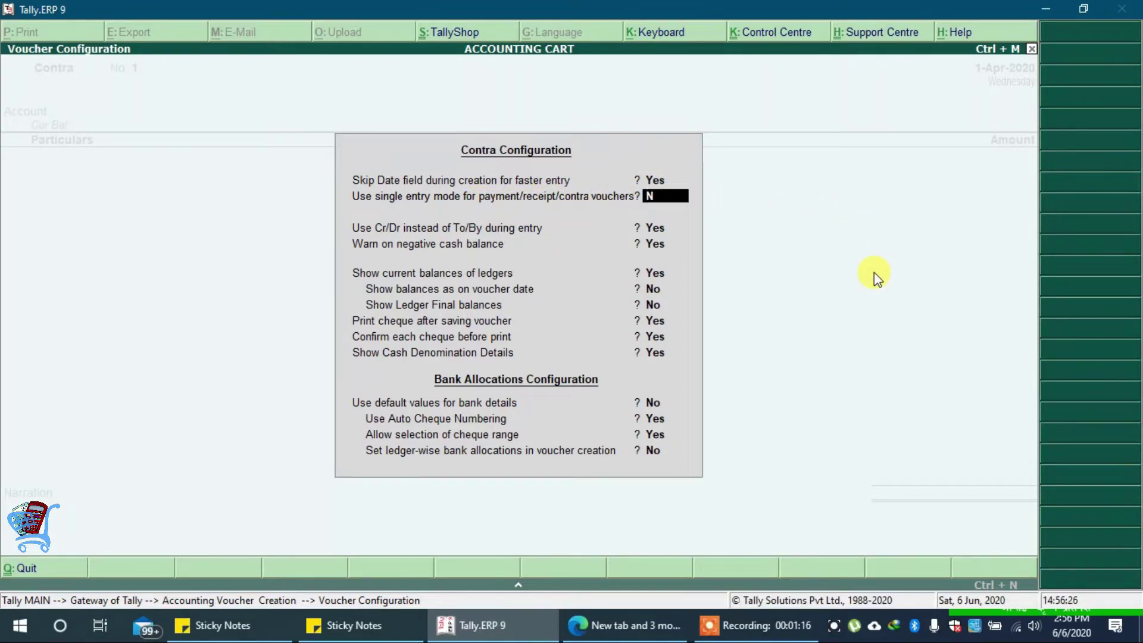
pyautogui.press('Return')
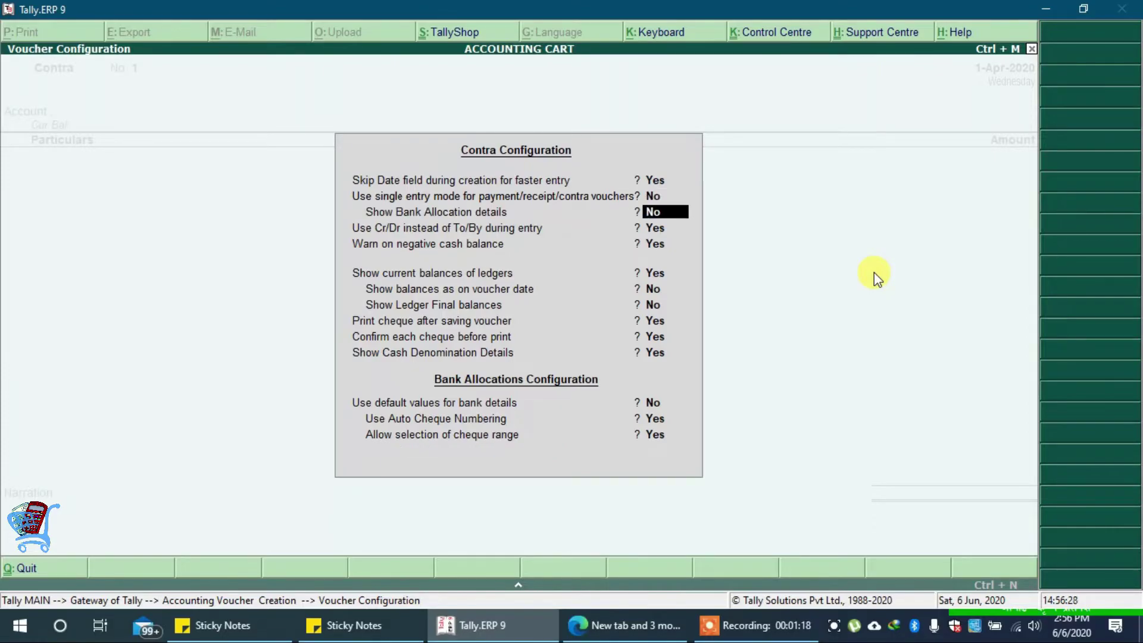
pyautogui.hotkey('ctrl', 'a')
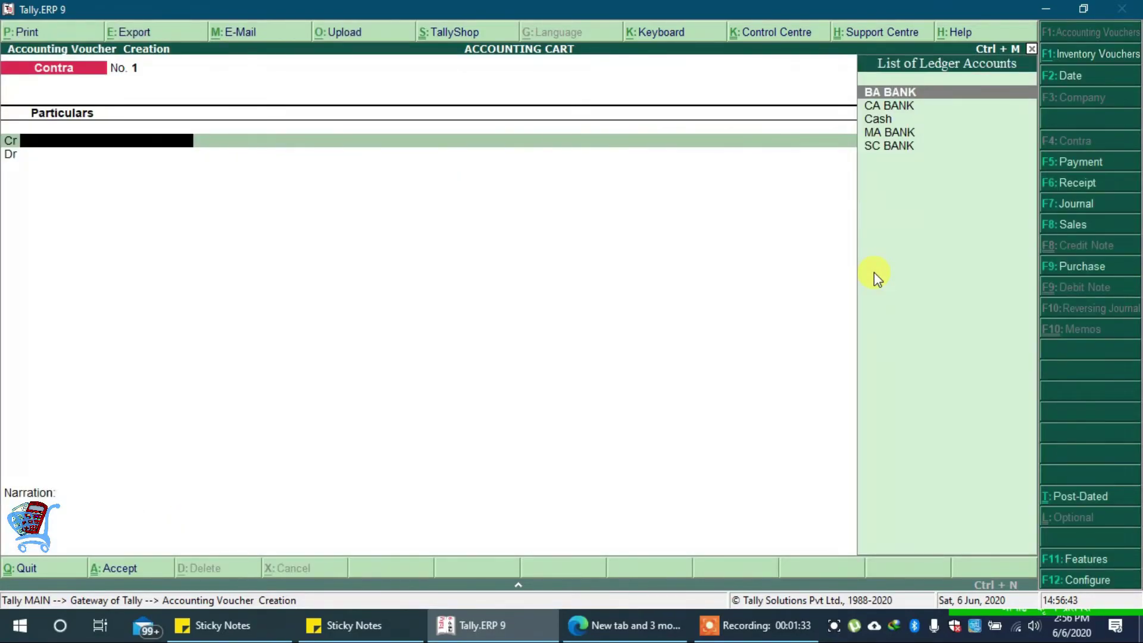
# Cycle through Payment, Contra and Payment vouchers, ending on Receipt No. 1 with separate Dr/Cr lines
pyautogui.click(1087, 168)
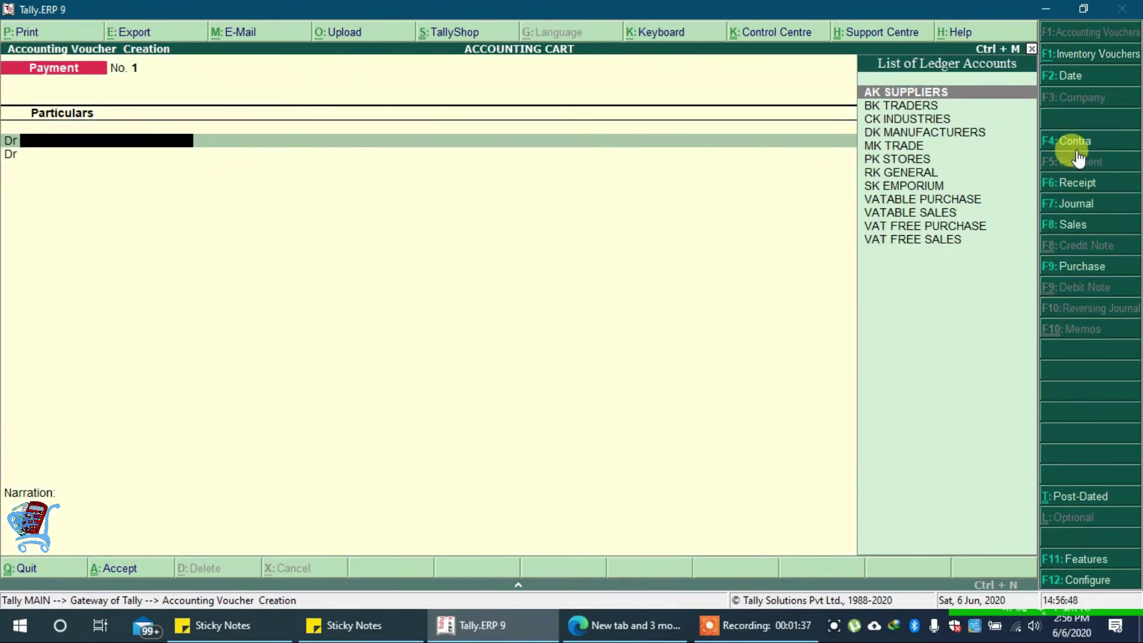
pyautogui.click(1075, 142)
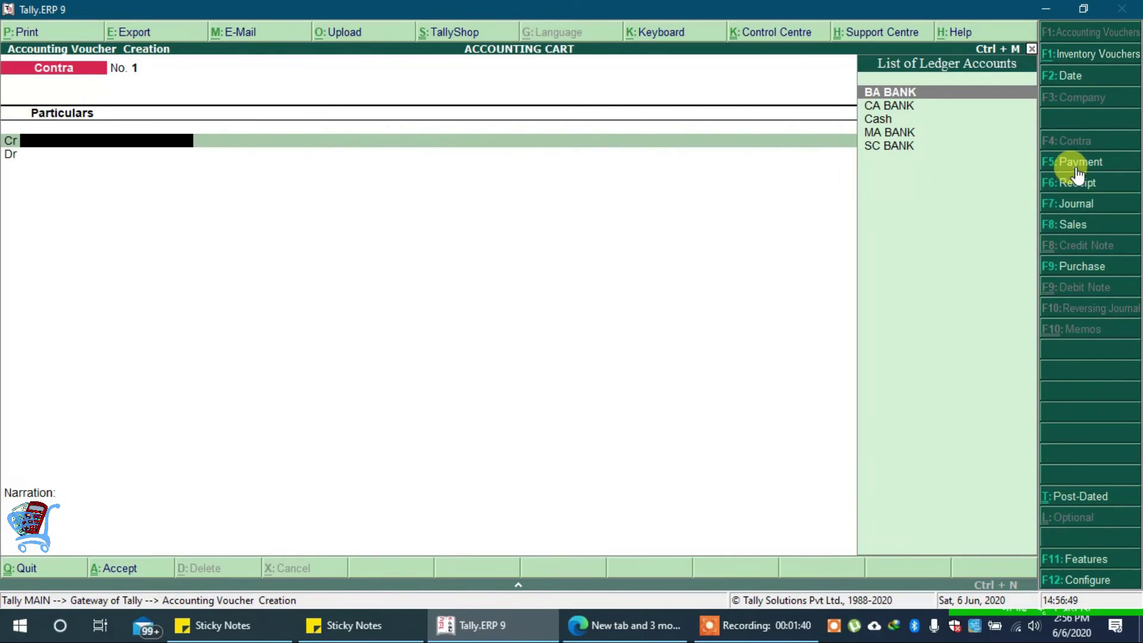
pyautogui.click(1076, 166)
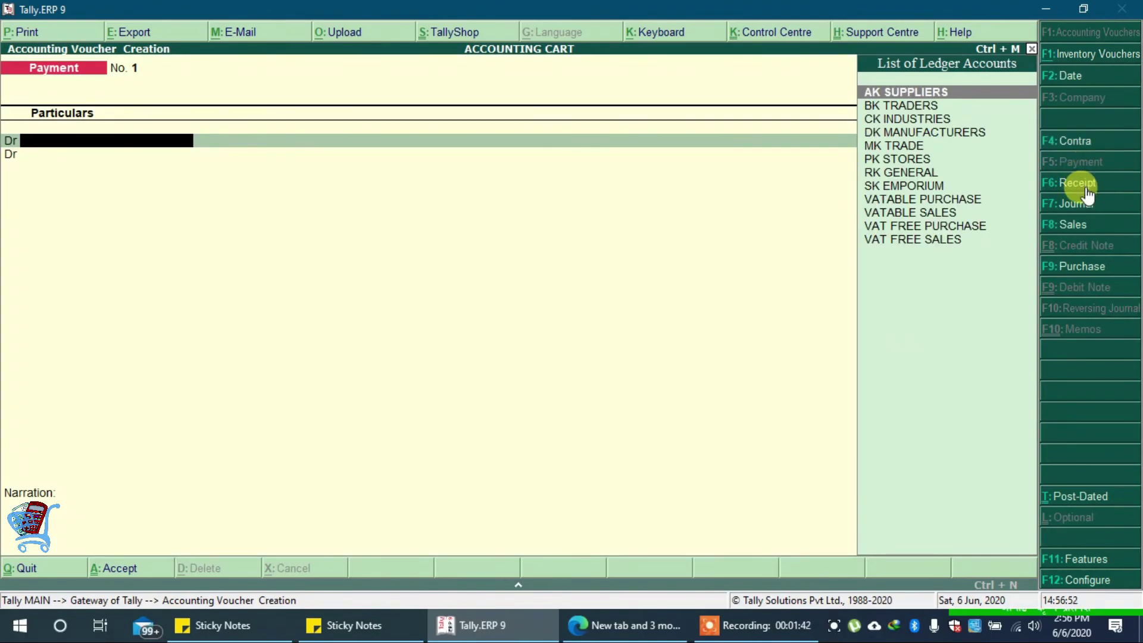
pyautogui.click(1085, 187)
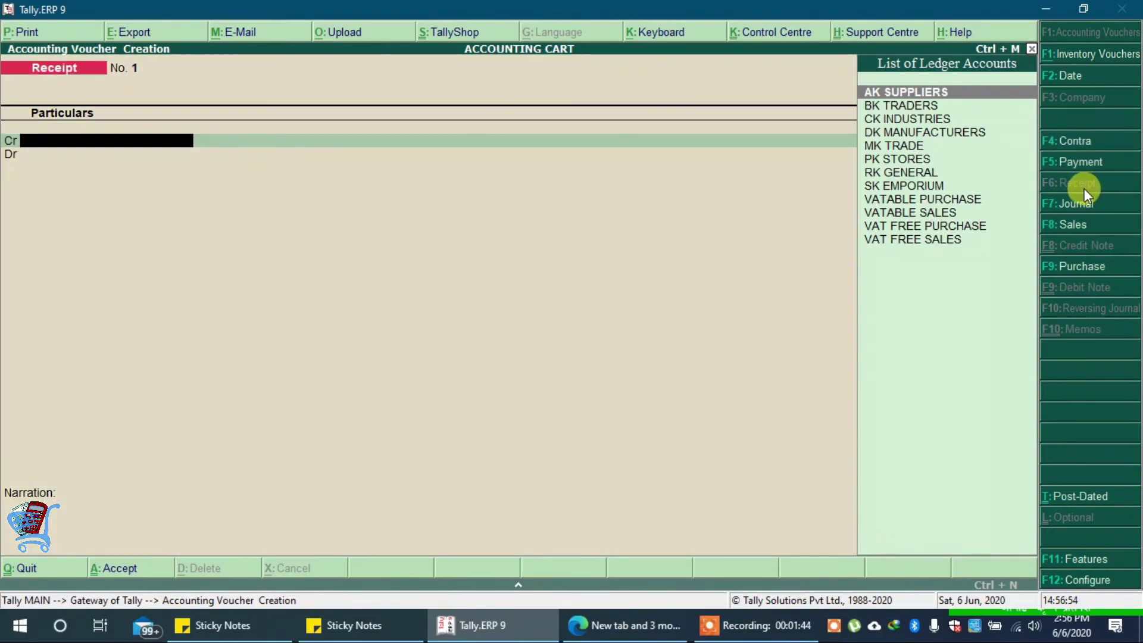